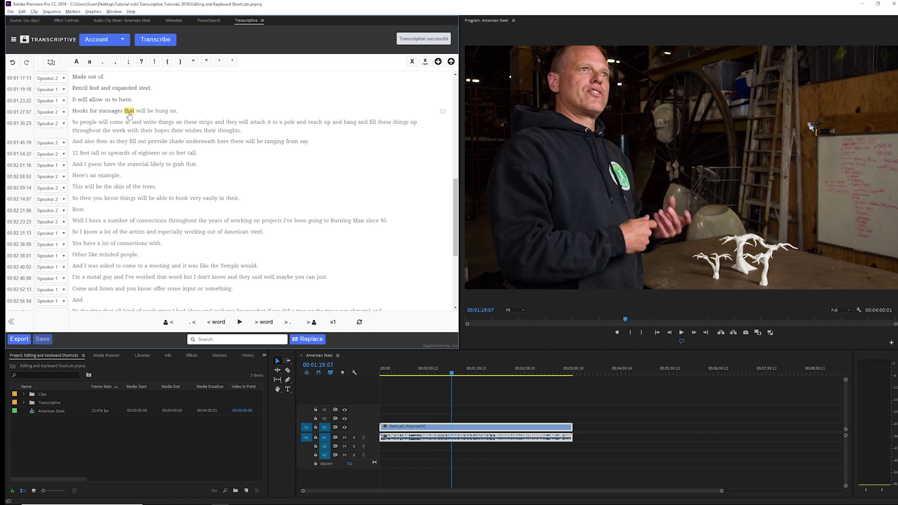
Step: Play the sequence from the word "provide" in the transcript line at 00:01:45:19
left_click(157, 143)
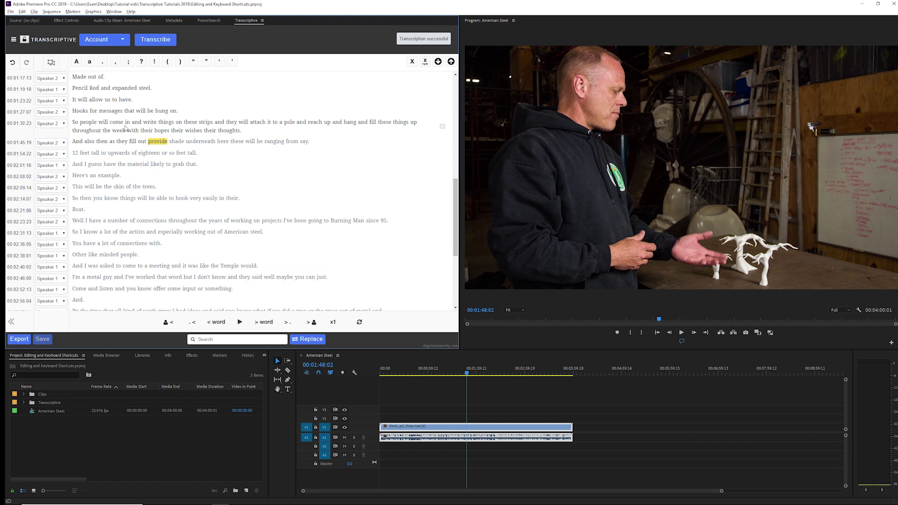
key("ctrl+space")
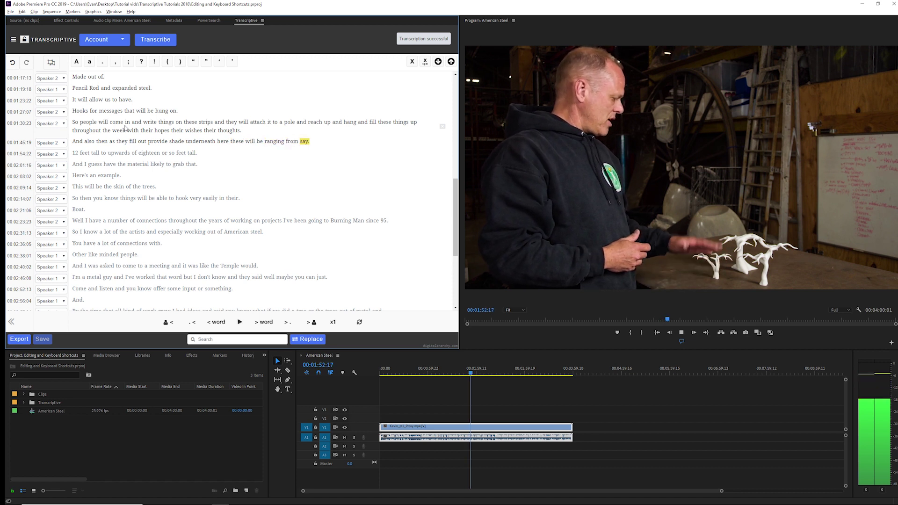
Step: Delete the word "up" after "reach" in the 00:01:30:23 line and undo the deletion
left_click(327, 126)
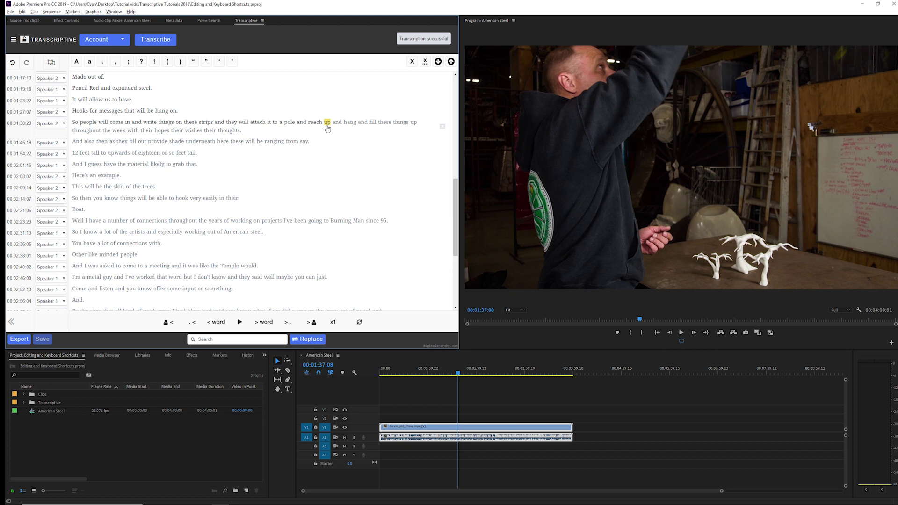
key("BackSpace")
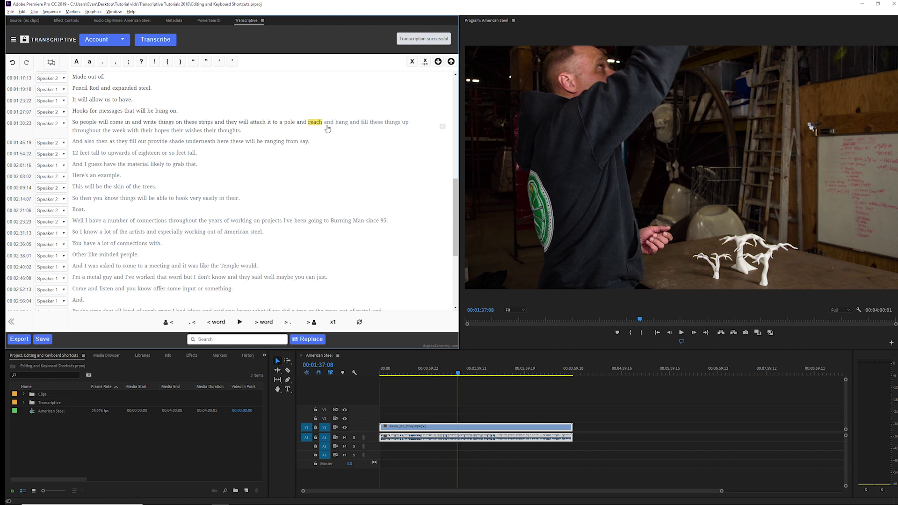
key("ctrl+z")
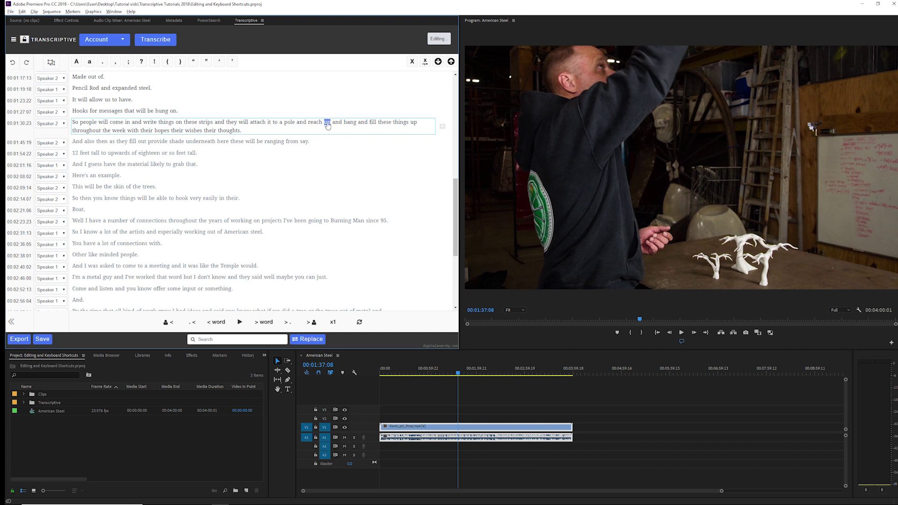
key("Delete")
key("ctrl+z")
Step: Reword the 00:01:30:23 line to "on strips and they will attach. To a pole and reach out", and undo these edits
type("out")
left_click(222, 127)
left_click(197, 123)
key("BackSpace")
key("BackSpace")
key("BackSpace")
key("BackSpace")
key("BackSpace")
key("BackSpace")
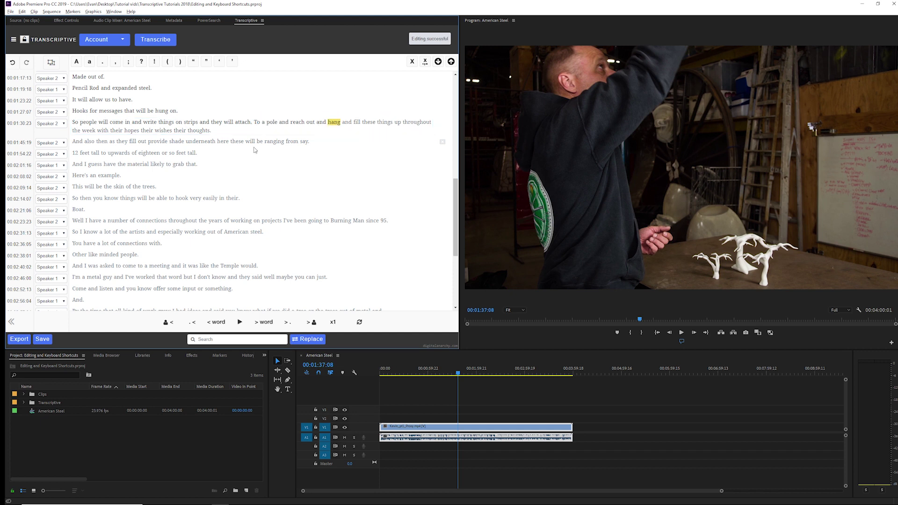
key("ctrl+z")
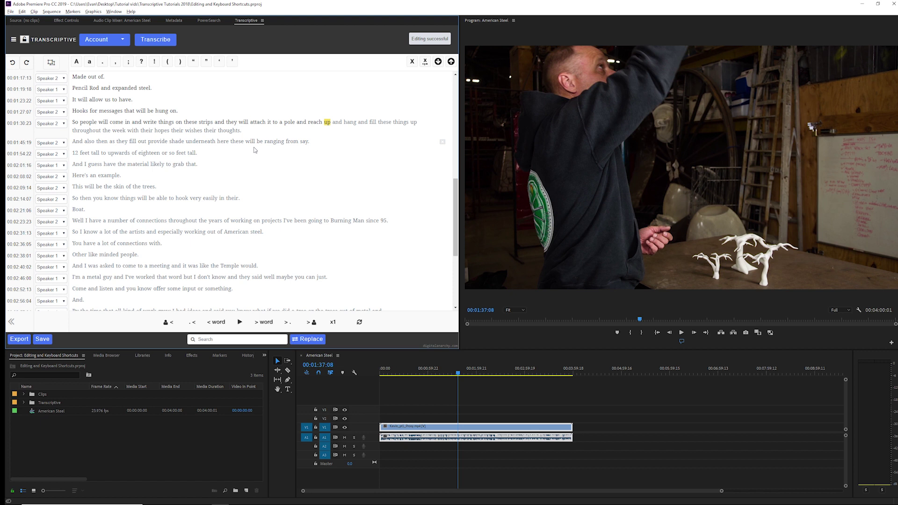
Step: Save the transcript, and toggle the rewording of the 00:01:30:23 line through undo and redo, ending on its original wording
key("ctrl+s")
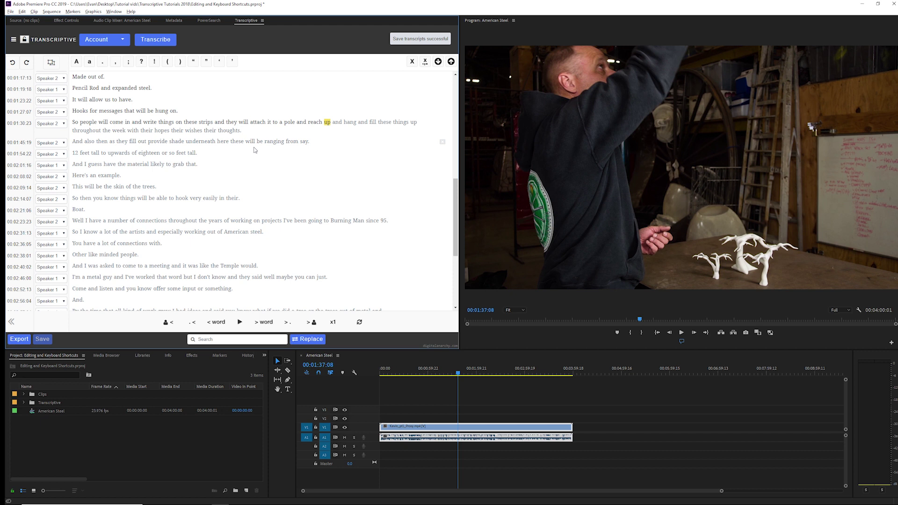
key("ctrl+z")
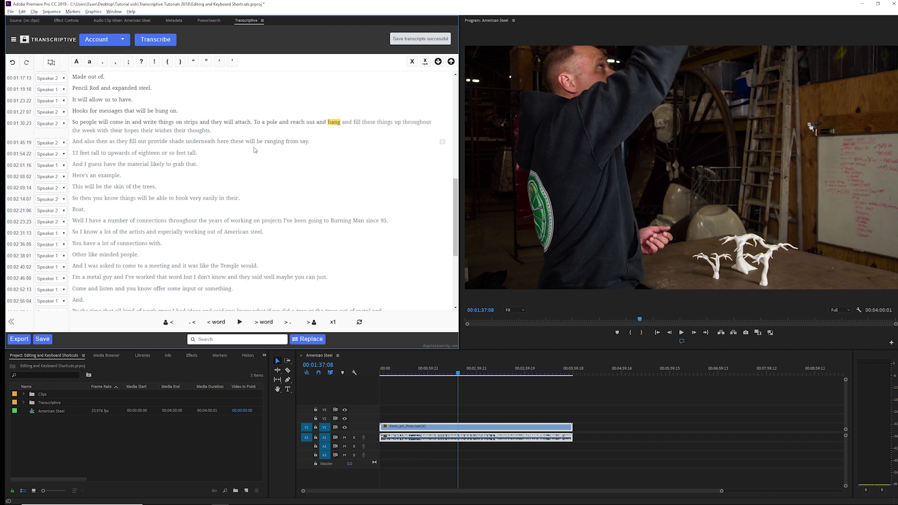
key("ctrl+shift+z")
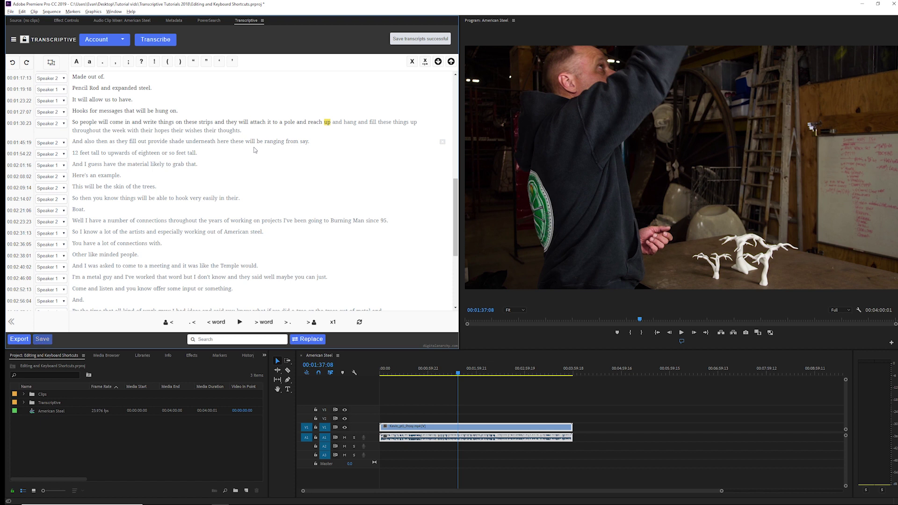
Step: Move through the transcript by word and by line, down to "This will be the skin of the trees." and back to 00:01:30:23
key("ctrl+Left")
key("ctrl+Left")
key("ctrl+Left")
key("ctrl+Left")
key("ctrl+Left")
key("ctrl+Down")
key("ctrl+Down")
key("ctrl+Down")
key("ctrl+Down")
key("ctrl+Down")
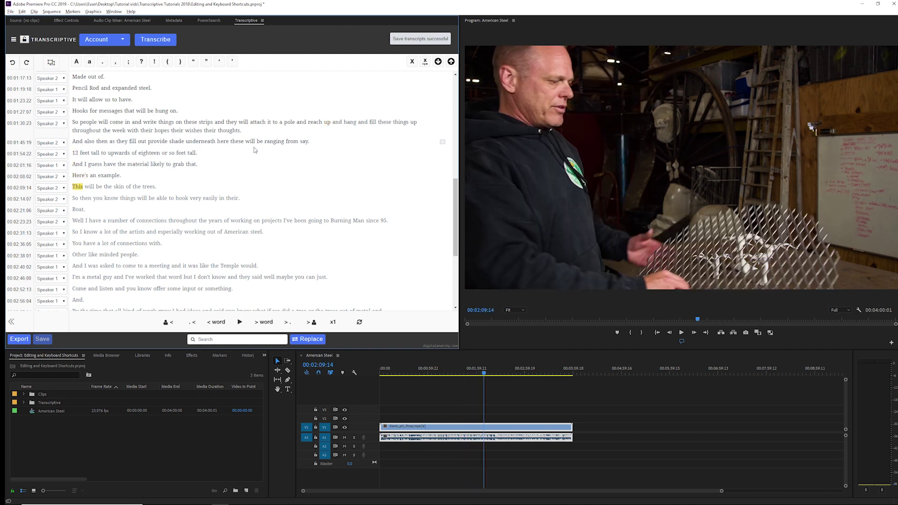
key("ctrl+Up")
key("ctrl+Up")
key("ctrl+Up")
key("ctrl+Up")
key("ctrl+Up")
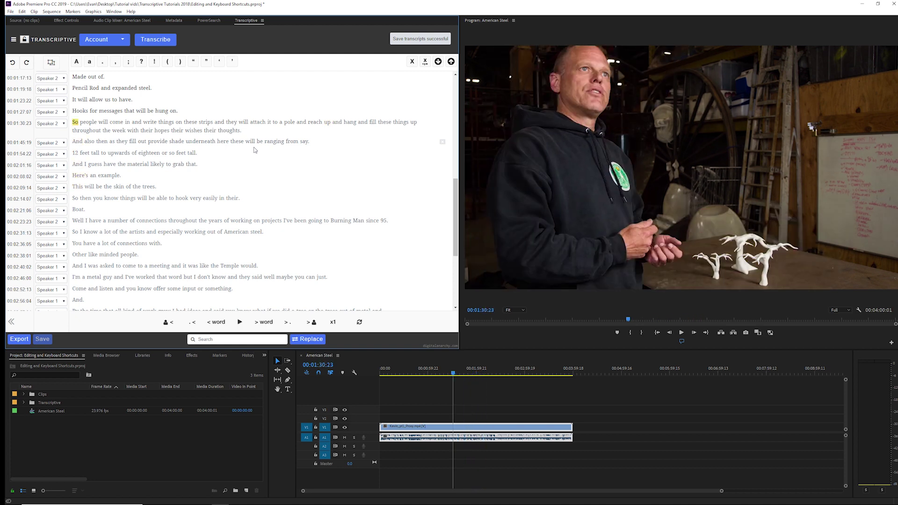
Step: Step line by line down to "Here's an example." and back up to "That will be." at 00:01:07:19
key("ctrl+Down")
key("ctrl+Down")
key("ctrl+Down")
key("ctrl+Down")
key("ctrl+Down")
key("ctrl+Down")
key("ctrl+Down")
key("ctrl+Down")
key("ctrl+Down")
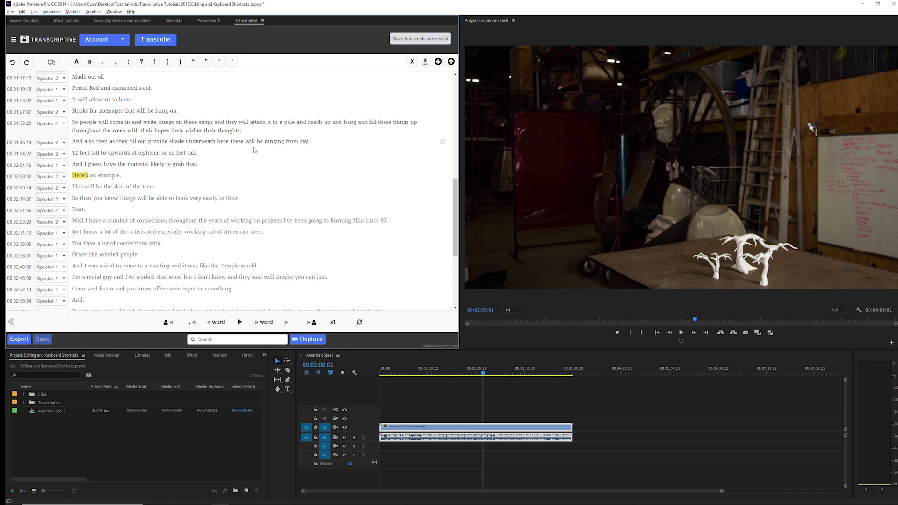
key("ctrl+Up")
key("ctrl+Up")
key("ctrl+Up")
key("ctrl+Up")
key("ctrl+Up")
key("ctrl+Up")
key("ctrl+Up")
key("ctrl+Up")
key("ctrl+Up")
key("ctrl+Up")
key("ctrl+Up")
key("ctrl+Up")
key("ctrl+Up")
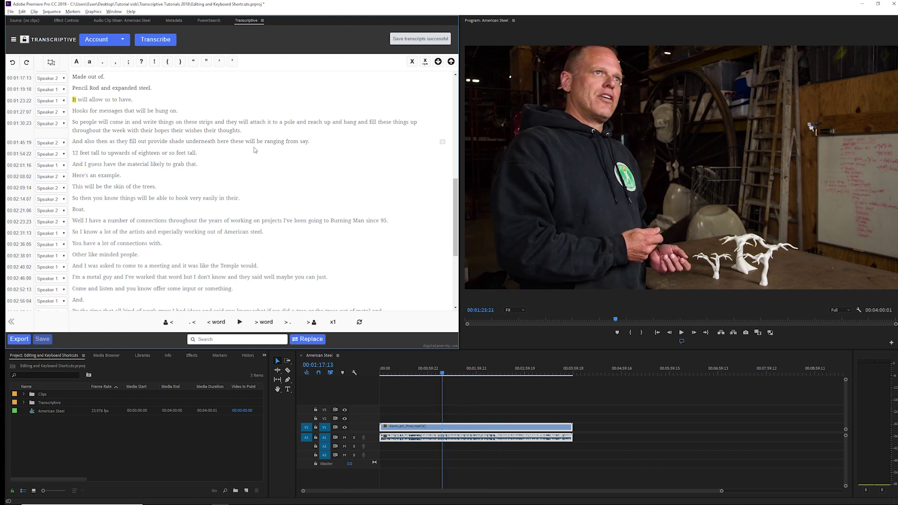
key("ctrl+Up")
key("ctrl+Up")
key("ctrl+Up")
key("ctrl+Up")
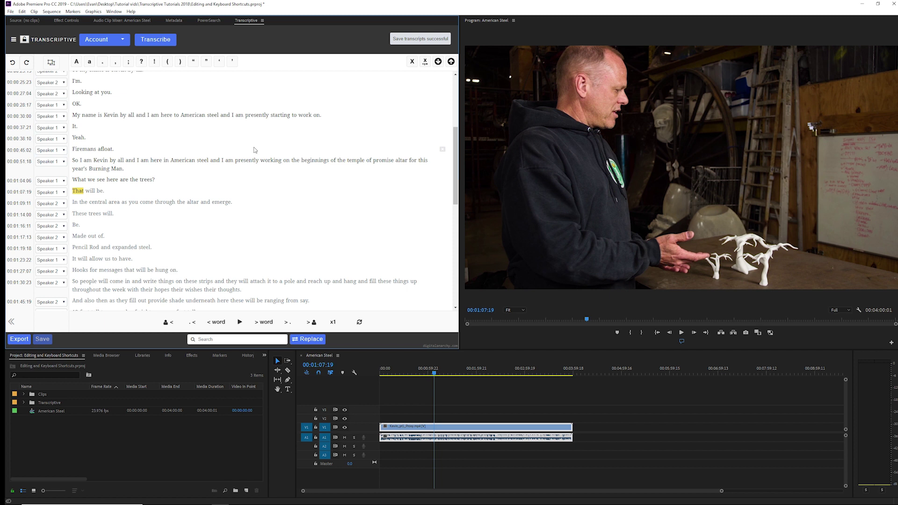
Step: Play the sequence from "That will be." into the 00:01:09:11 line and stop at "altar"
key("ctrl+space")
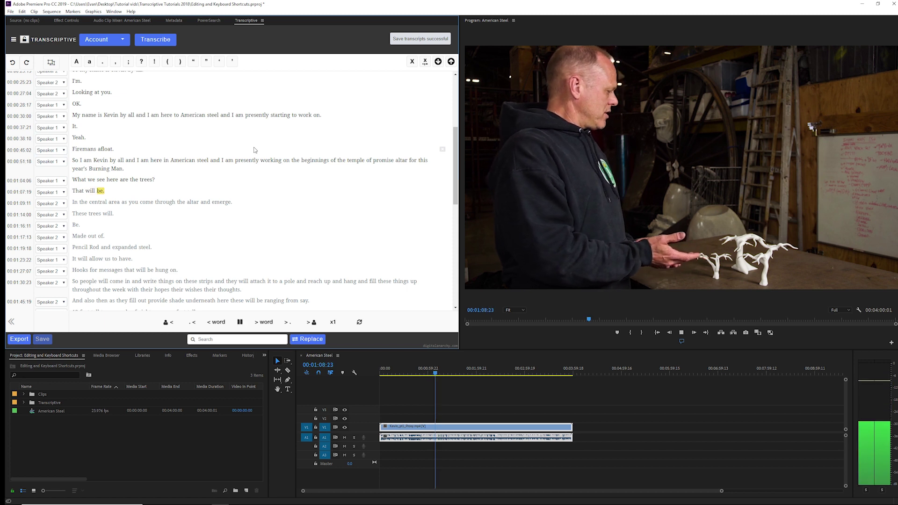
key("ctrl+space")
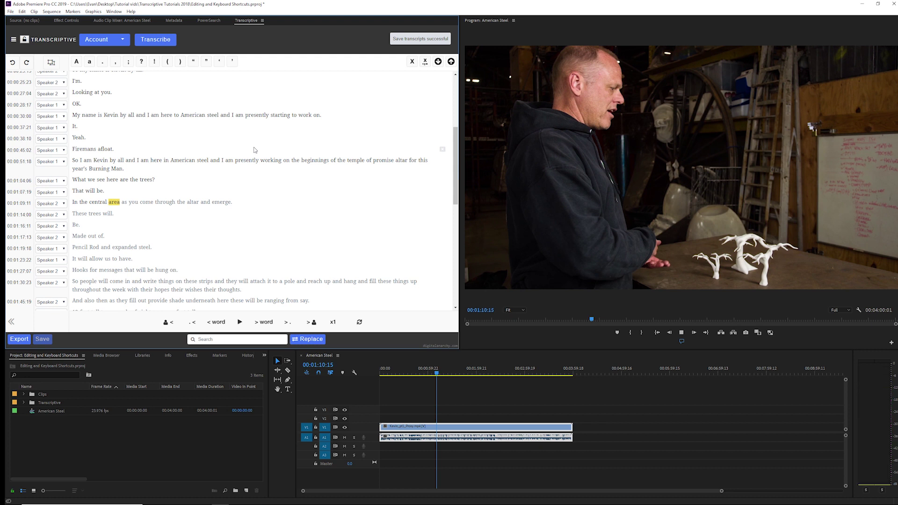
key("ctrl+space")
Step: Capitalize "altar" and "and" in the 00:01:09:11 line, and return "altar" to lowercase
key("ctrl+Up")
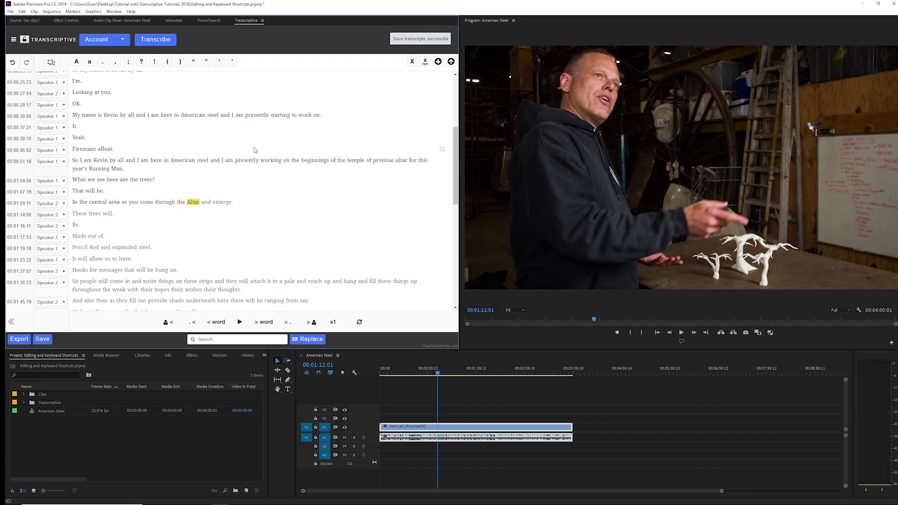
key("ctrl+Up")
key("ctrl+Down")
key("ctrl+Down")
Step: Try a period, comma, question mark, exclamation mark and quotation mark in the 00:01:09:11 line, keeping only a question mark after "emerge"
key("ctrl+period")
key("ctrl+z")
key("ctrl+comma")
key("ctrl+shift+slash")
key("ctrl+shift+1")
key("ctrl+shift+apostrophe")
key("ctrl+shift+Delete")
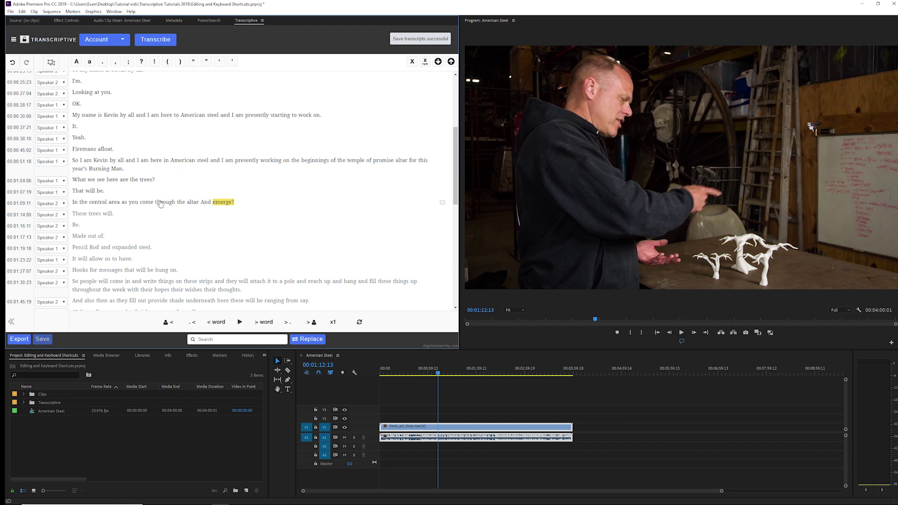
Step: Add a period after "through" in the 00:01:09:11 line, check the adjoining word, and undo the punctuation
left_click(161, 203)
key("ctrl+period")
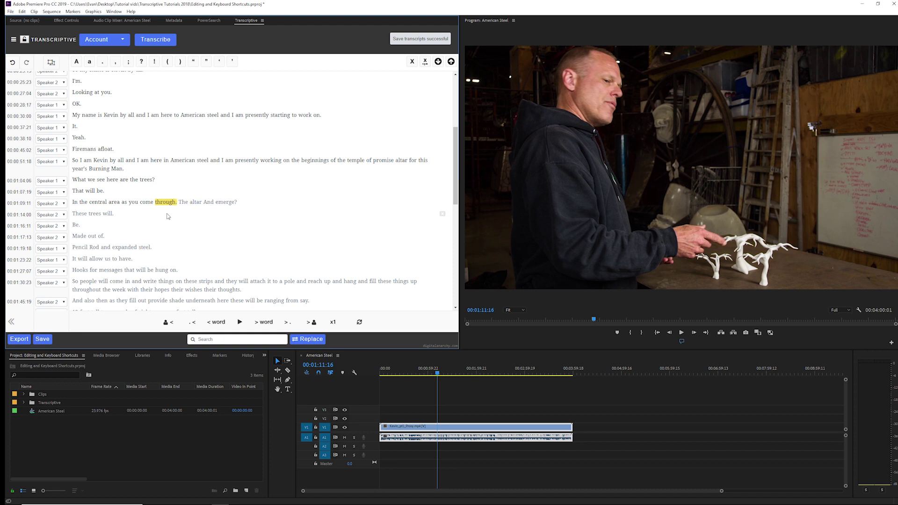
left_click(183, 203)
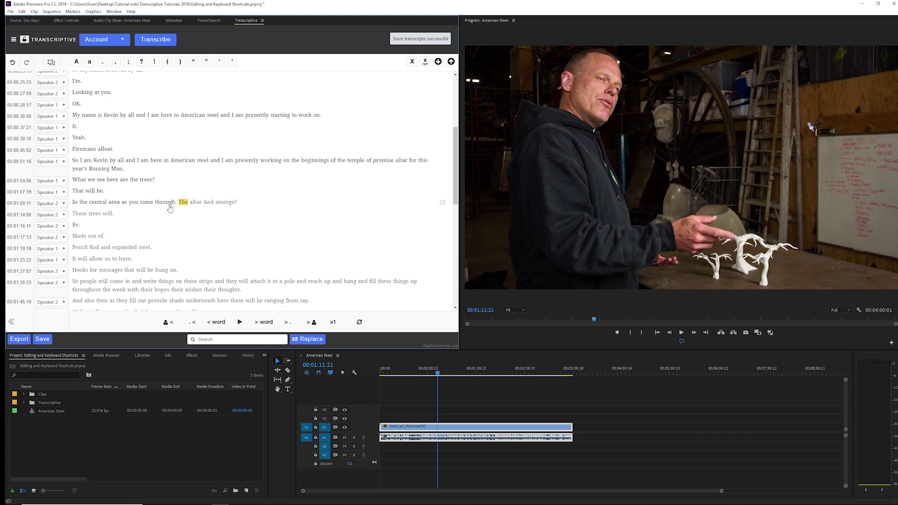
left_click(168, 205)
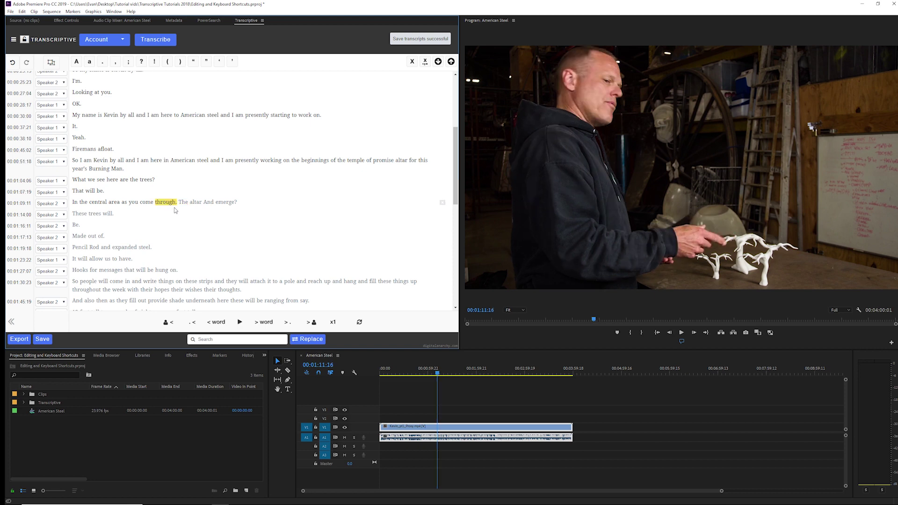
key("ctrl+z")
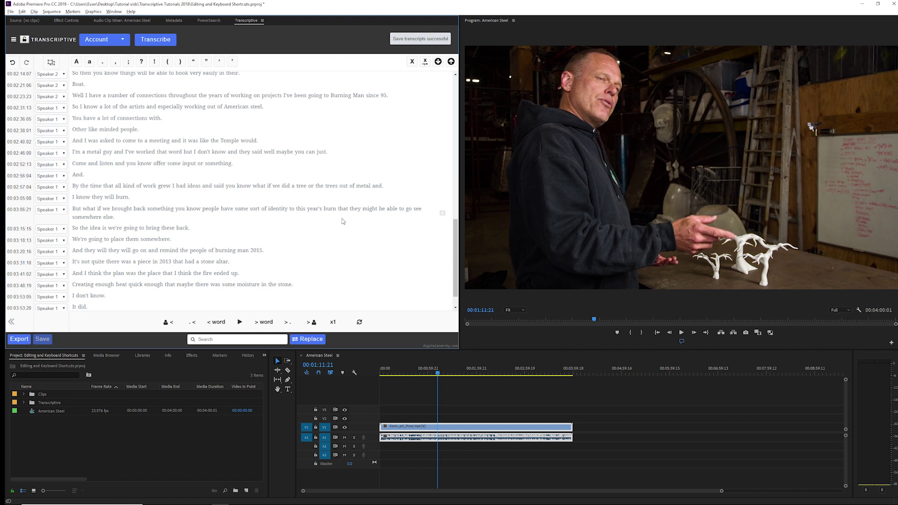
Step: Split the 00:03:06:21 line before "that they might be able to go see somewhere else" and save the transcript
left_click(342, 212)
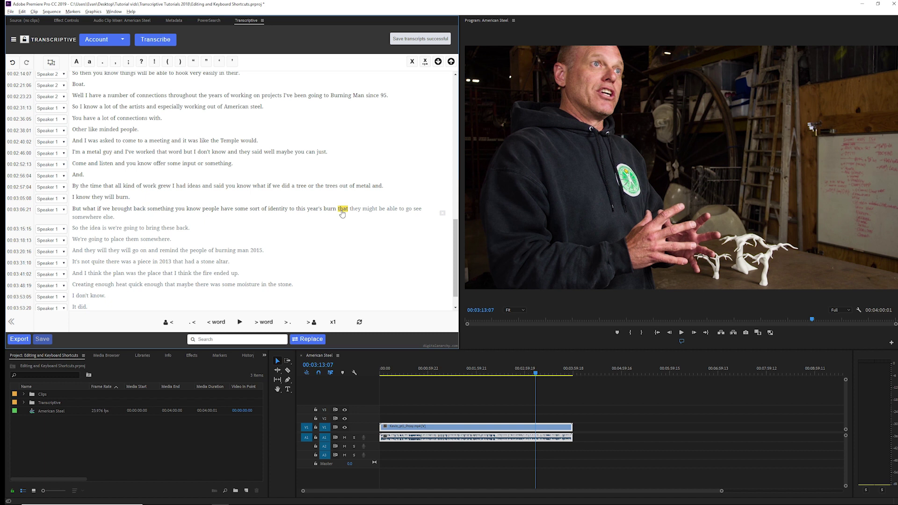
key("Return")
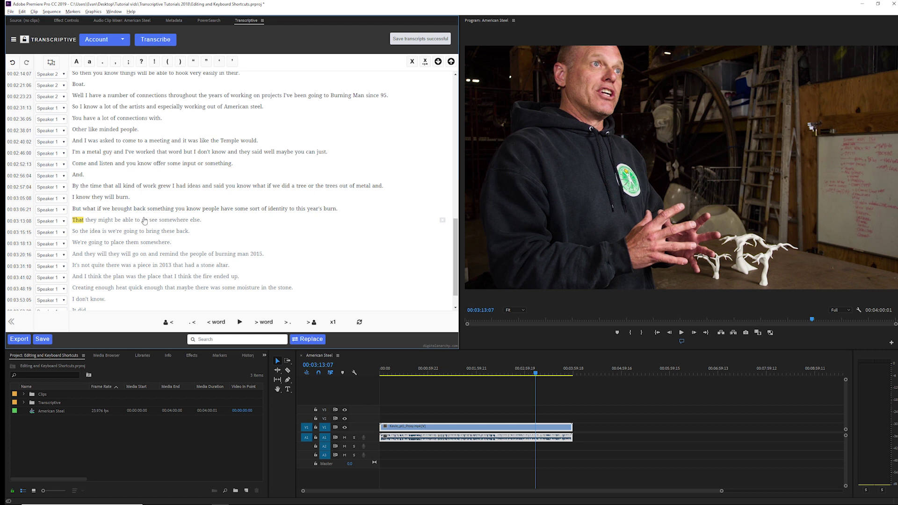
key("ctrl+s")
Step: Merge the line "That they might be able to go see somewhere else." into the preceding line and undo the merge
left_click(334, 212)
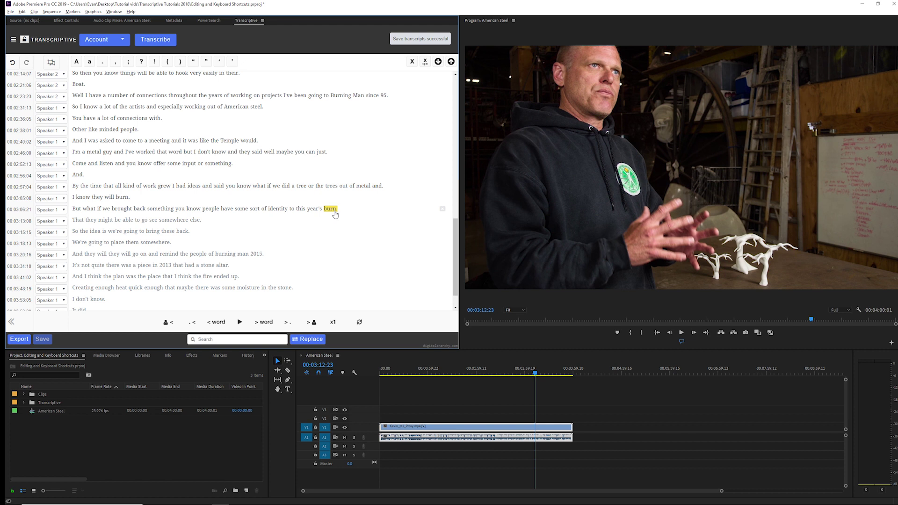
left_click(78, 222)
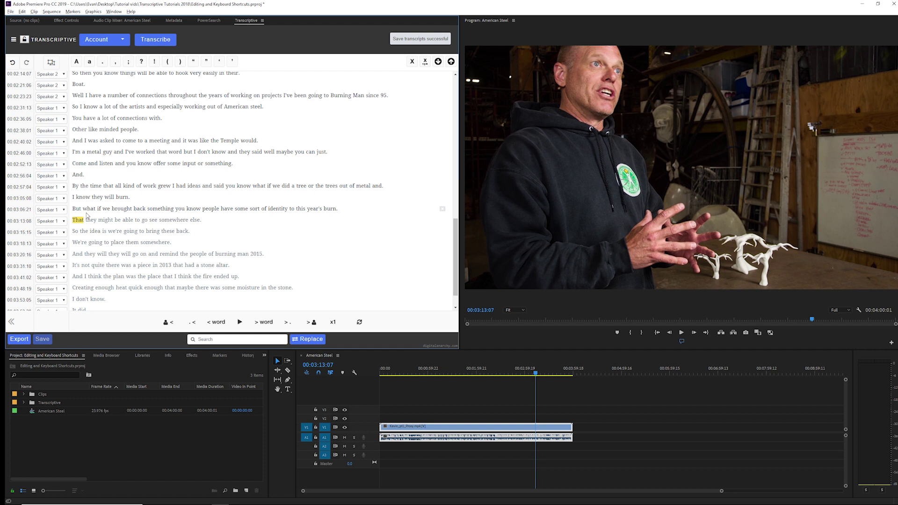
left_click(153, 221)
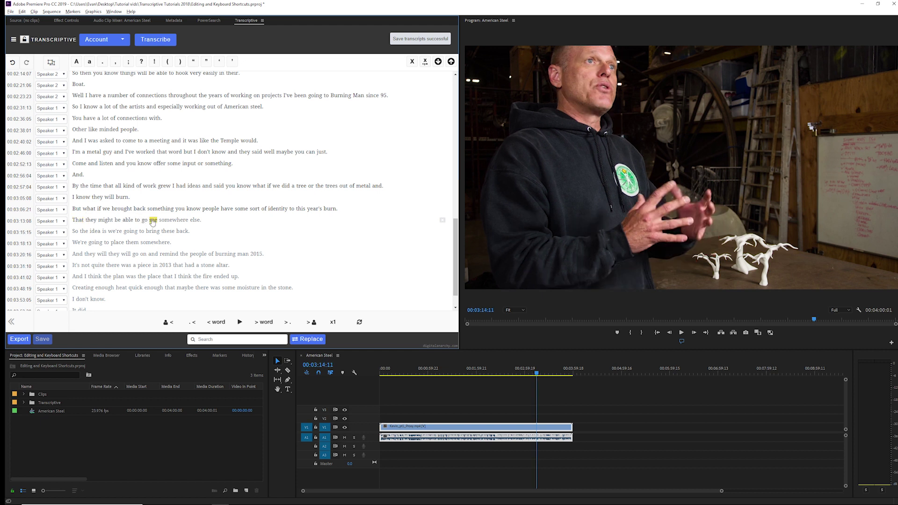
key("ctrl+Up")
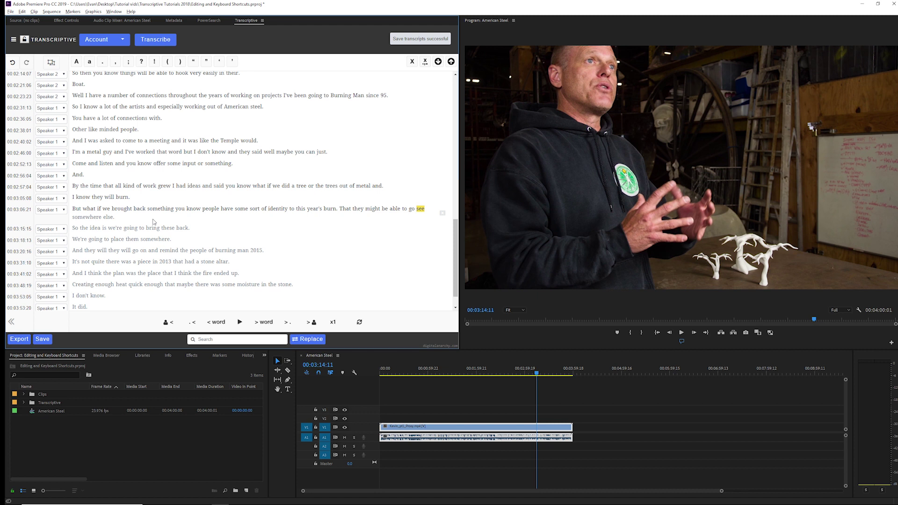
key("ctrl+z")
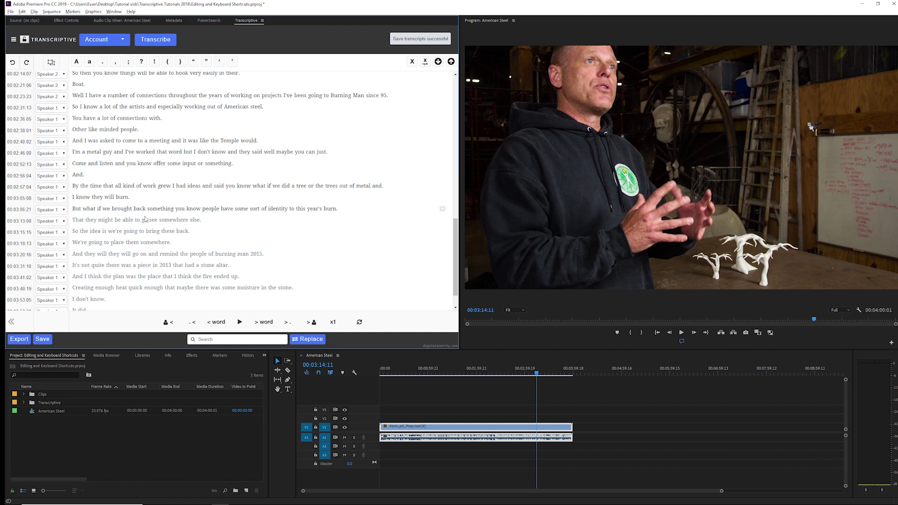
Step: Play the sequence from "something" in the 00:03:06:21 line through the split line, then stop playback
left_click(156, 209)
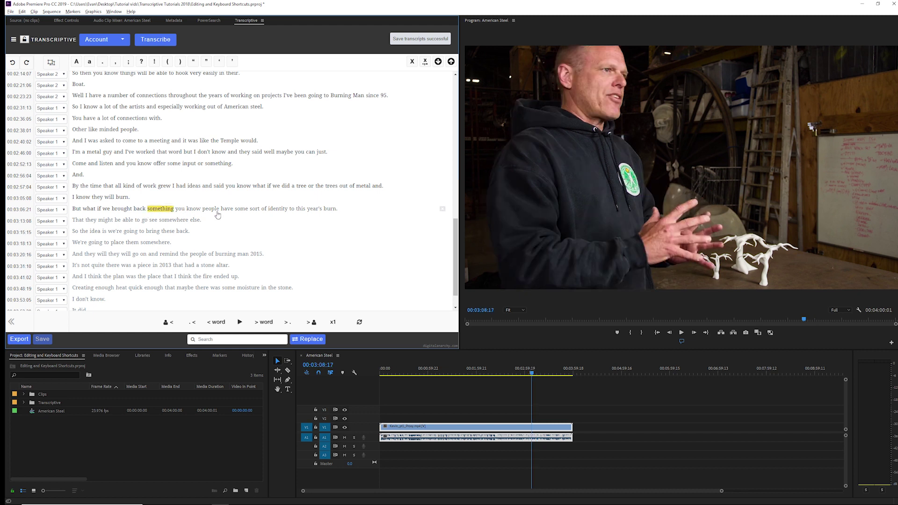
key("ctrl+space")
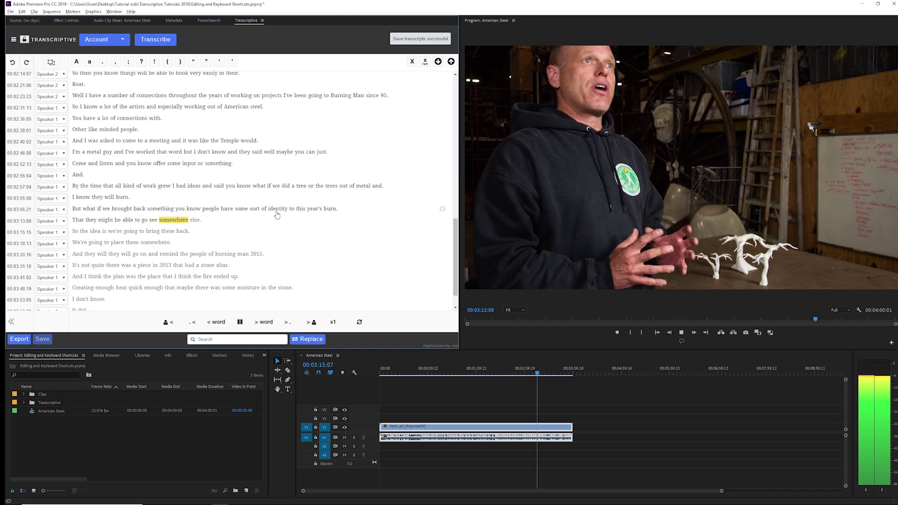
key("ctrl+space")
Step: Assign Speaker 2 to the "Yeah." line at 00:00:38:10
scroll(89, 117, "up", 6)
scroll(88, 117, "up", 5)
left_click(77, 93)
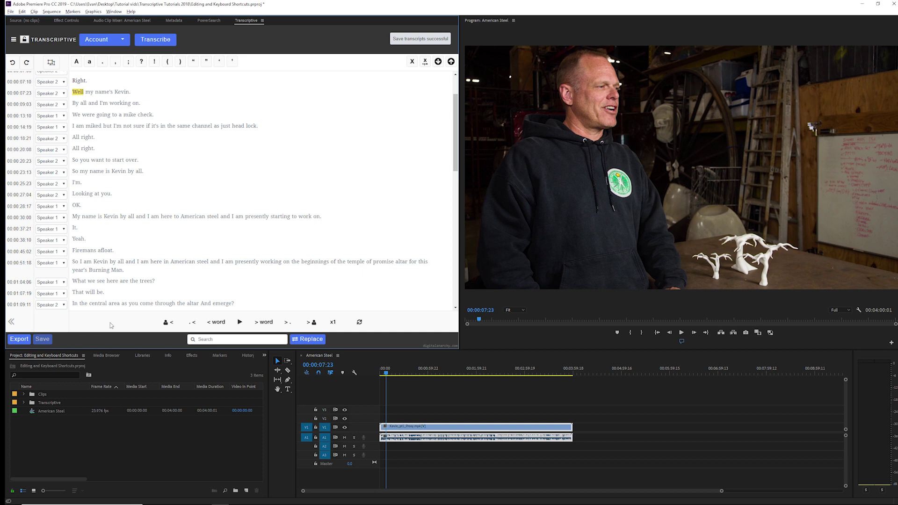
left_click(64, 241)
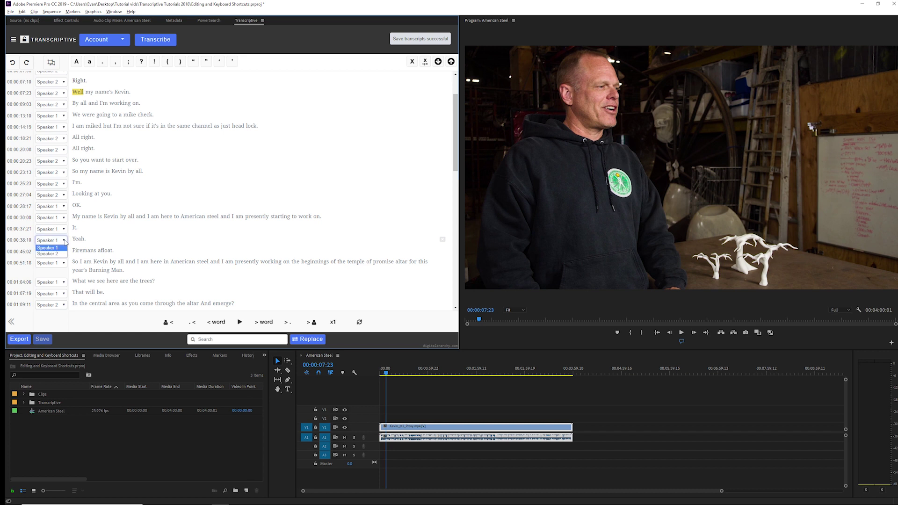
left_click(61, 254)
Step: Open Speaker Management for the transcript and add a third speaker entry
left_click(14, 41)
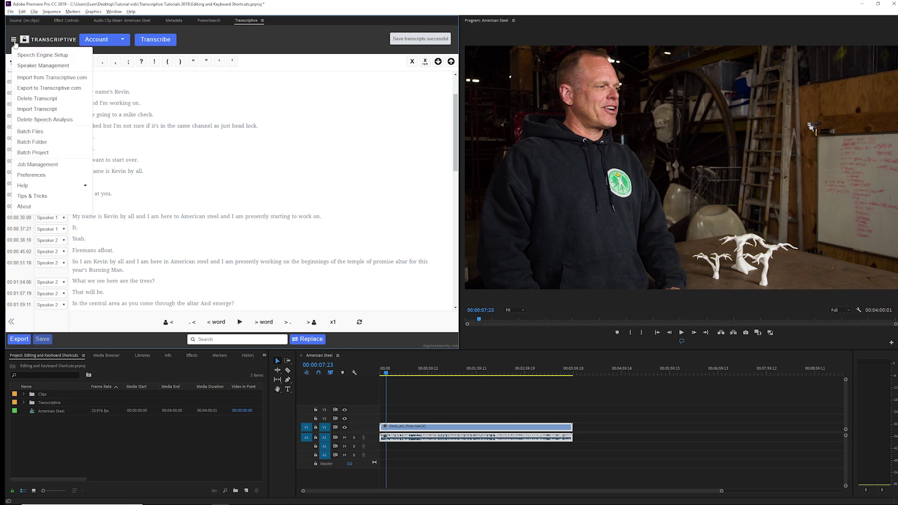
left_click(42, 66)
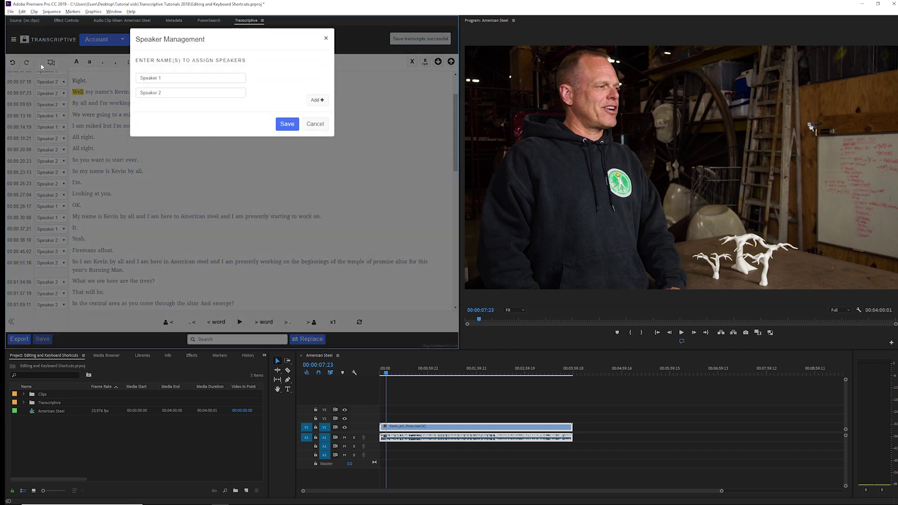
left_click(314, 100)
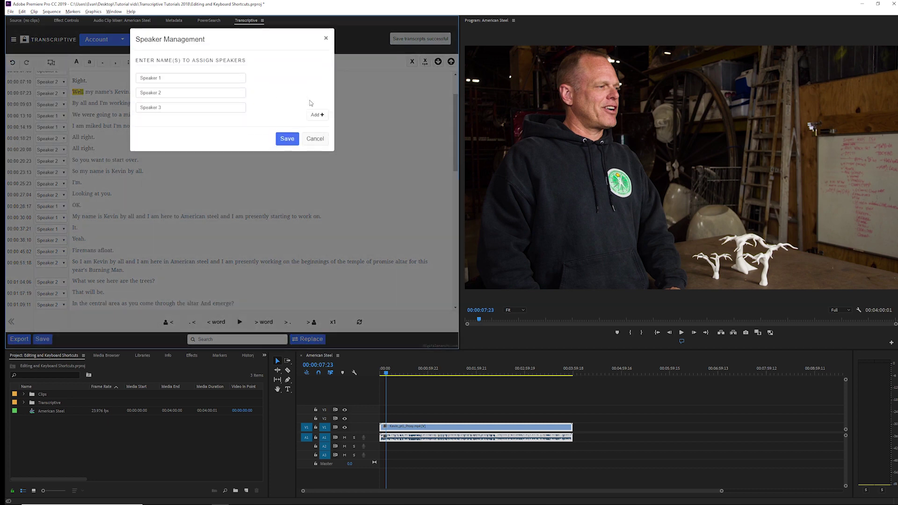
Step: Replace the three default speaker labels with the speakers' first names and save the speaker list
left_click_drag(234, 78, 126, 81)
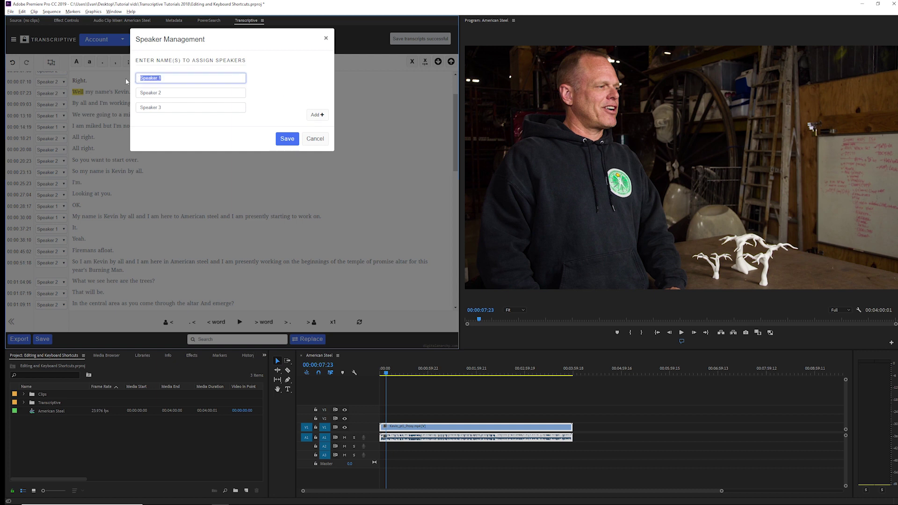
type("George")
key("Tab")
type("Ryan")
key("Tab")
type("Jim")
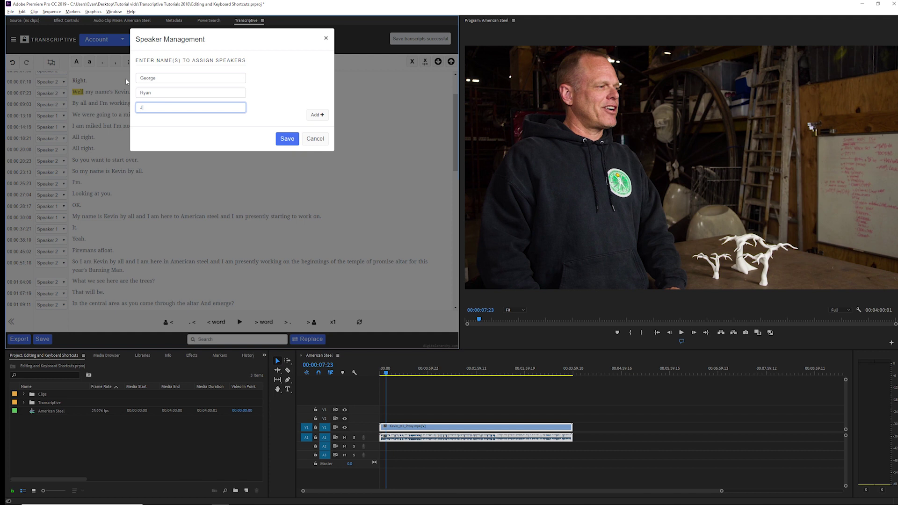
left_click(277, 138)
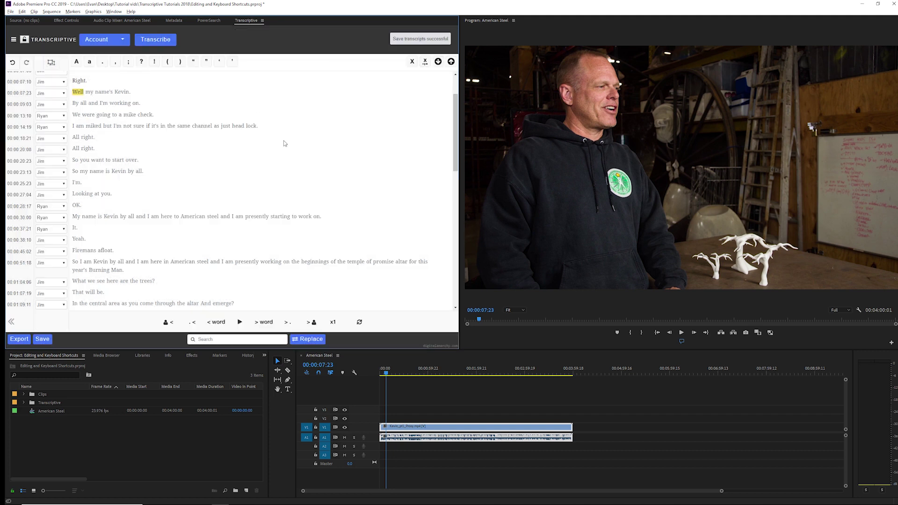
Step: Open the speaker choices for the "All right." line at 00:00:20:08
left_click(55, 151)
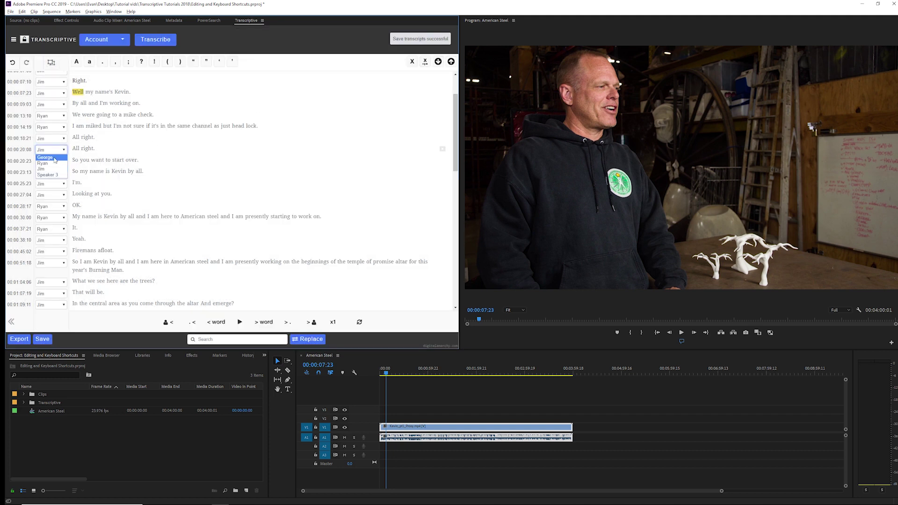